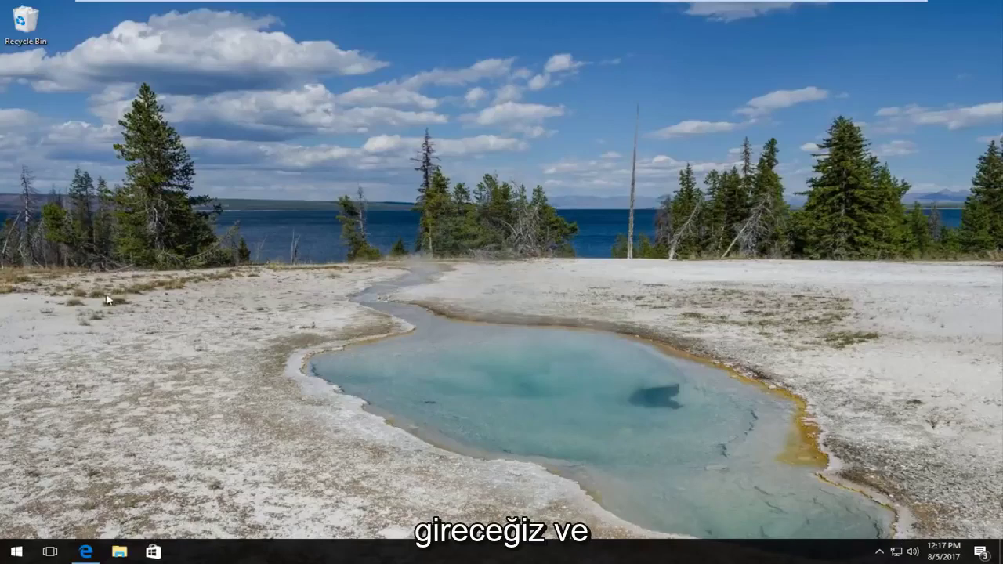
Switch to Microsoft Edge and search Google for "steam_api.dll download"
mouse_move(86, 551)
left_click(151, 509)
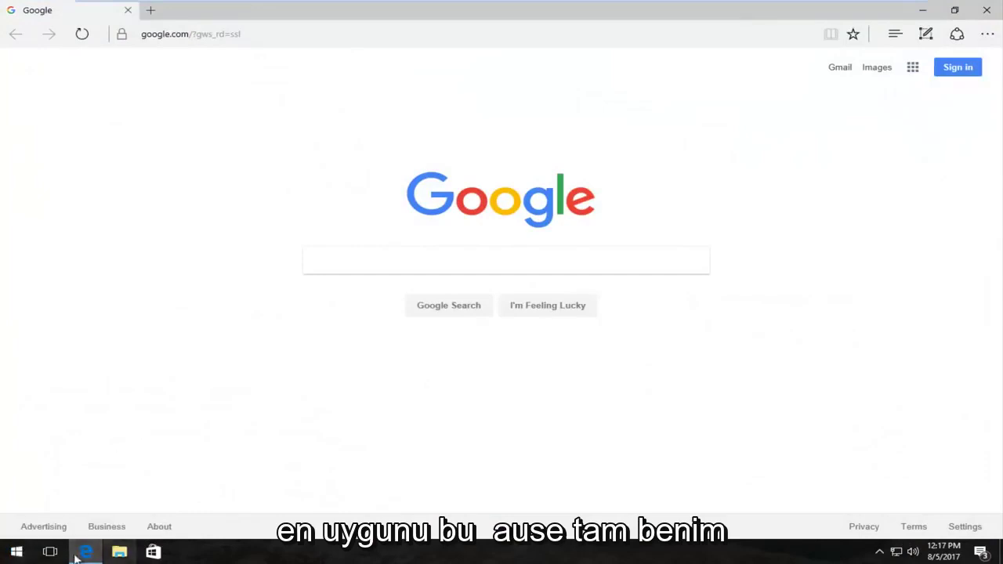
left_click(324, 264)
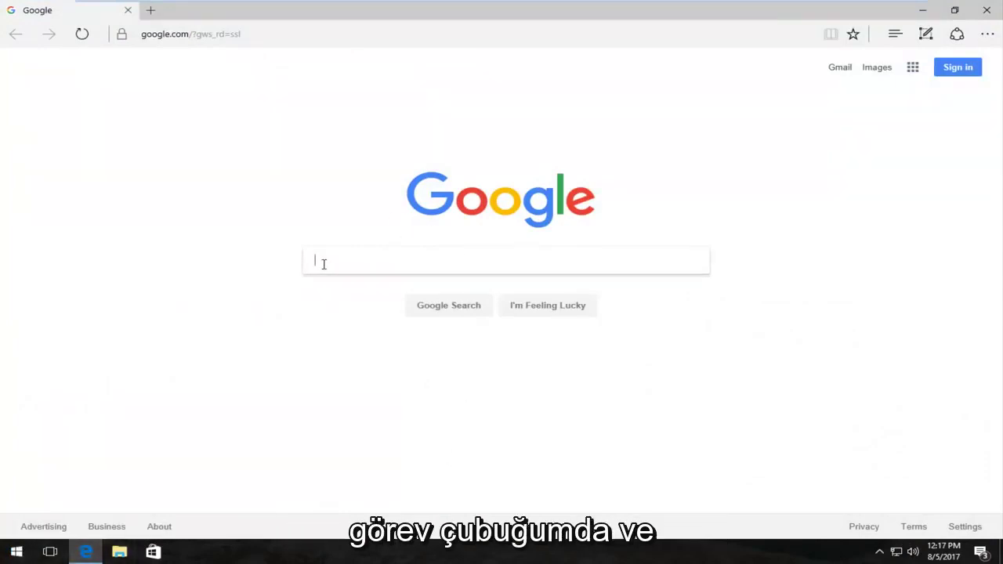
type("ste")
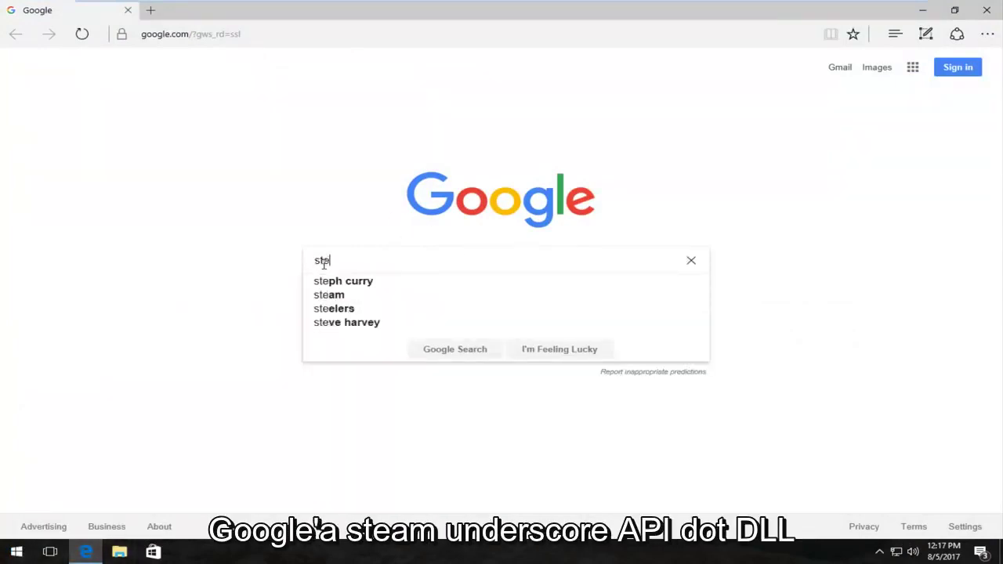
type("am_")
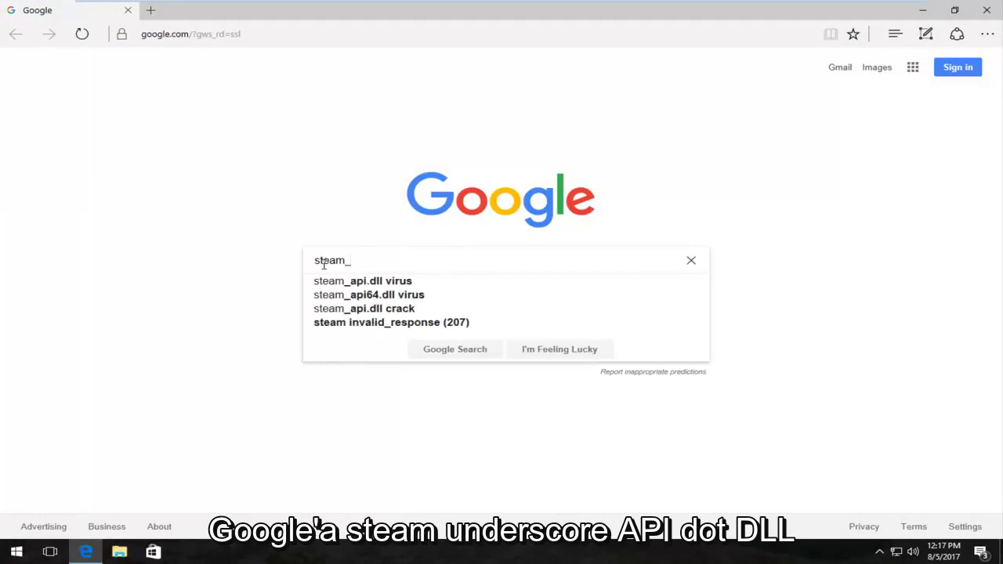
type("a[i/")
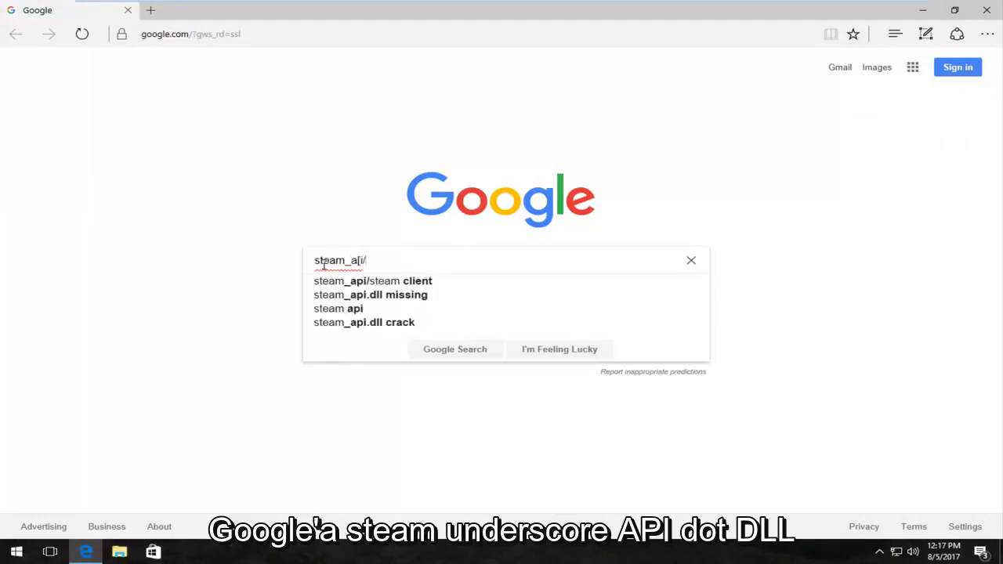
key("BackSpace")
key("BackSpace")
key("BackSpace")
type("pi.")
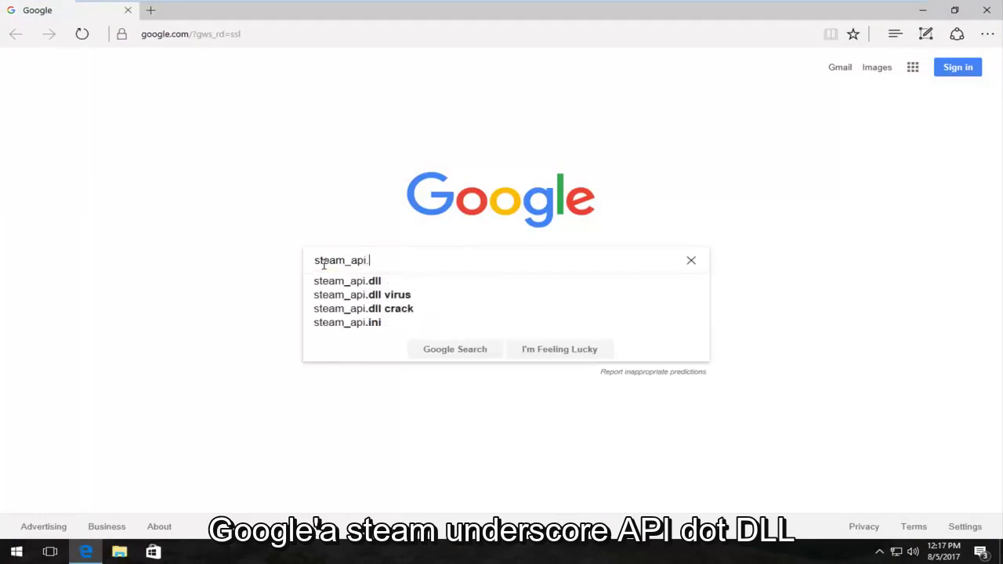
type("dll download")
key("Return")
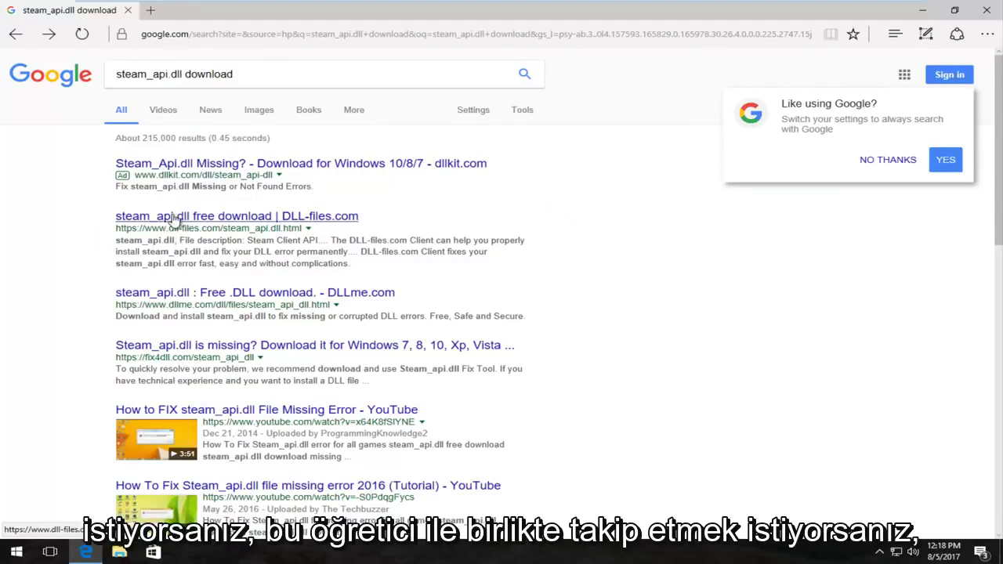
Open the DLL-files.com result for steam_api.dll and start downloading the 32-bit version 1.83.31.37
left_click(174, 217)
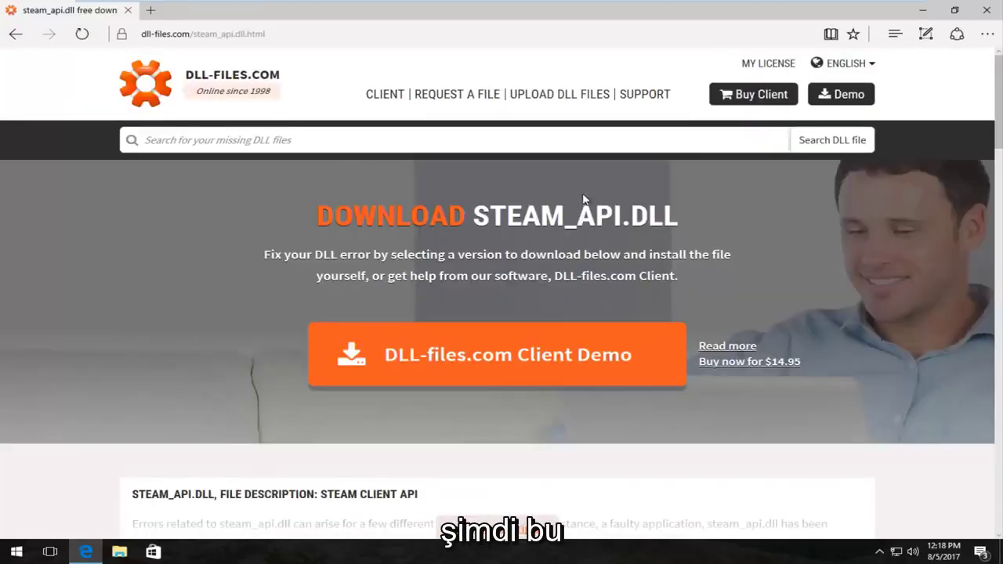
scroll(575, 200, "down", 1)
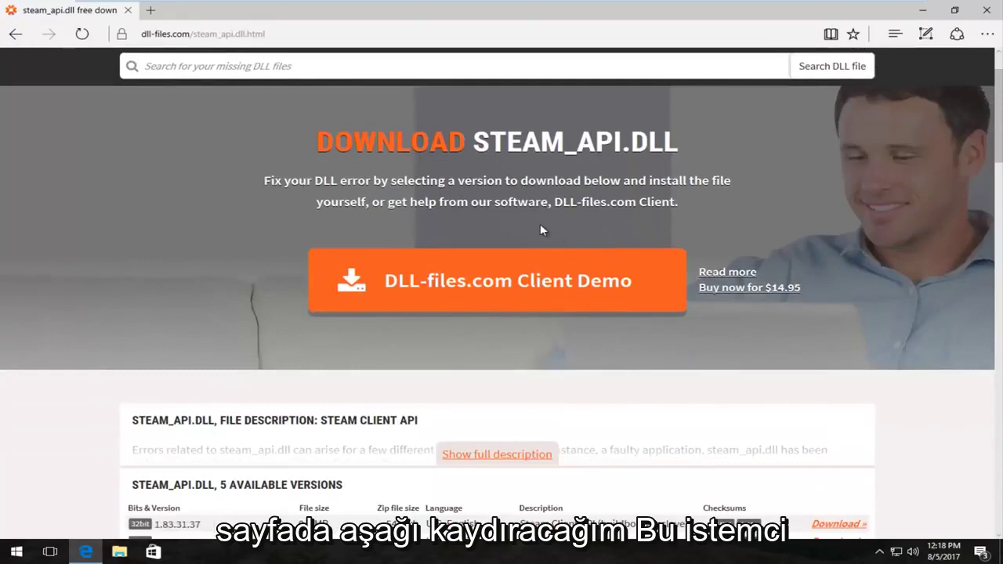
scroll(538, 229, "down", 1)
scroll(537, 229, "down", 3)
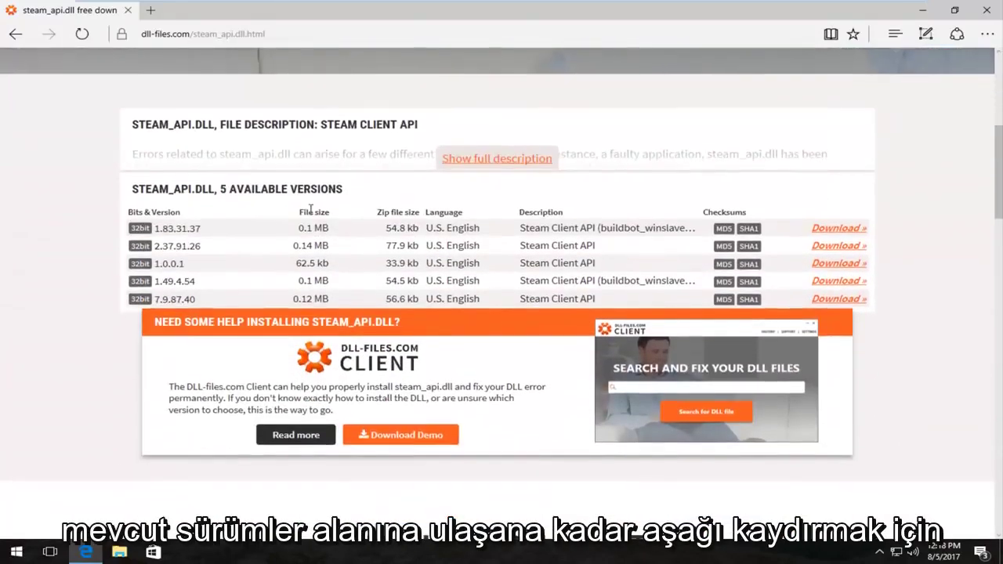
scroll(225, 255, "up", 1)
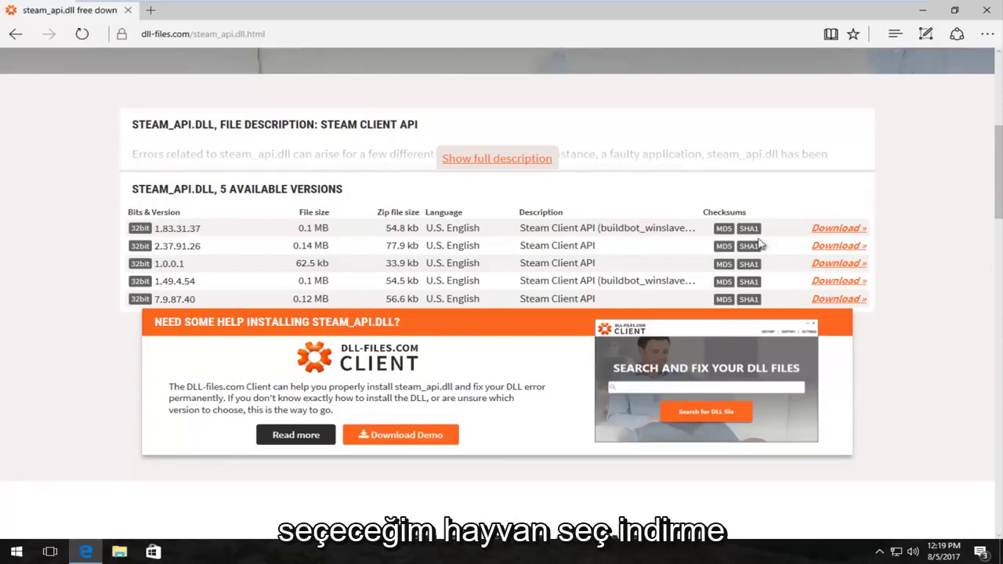
left_click(842, 232)
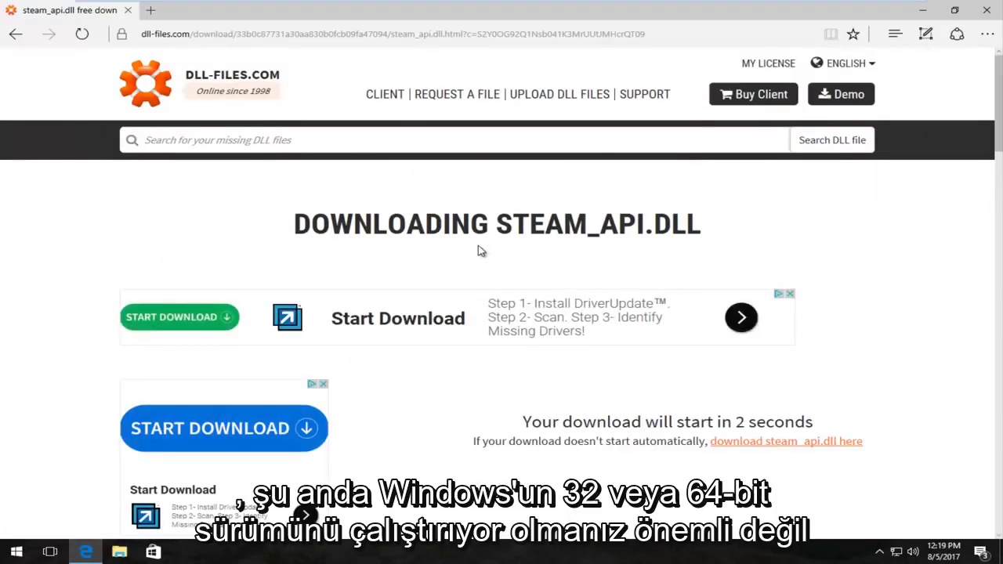
Save steam_api.zip and show it in its download folder
scroll(481, 249, "down", 2)
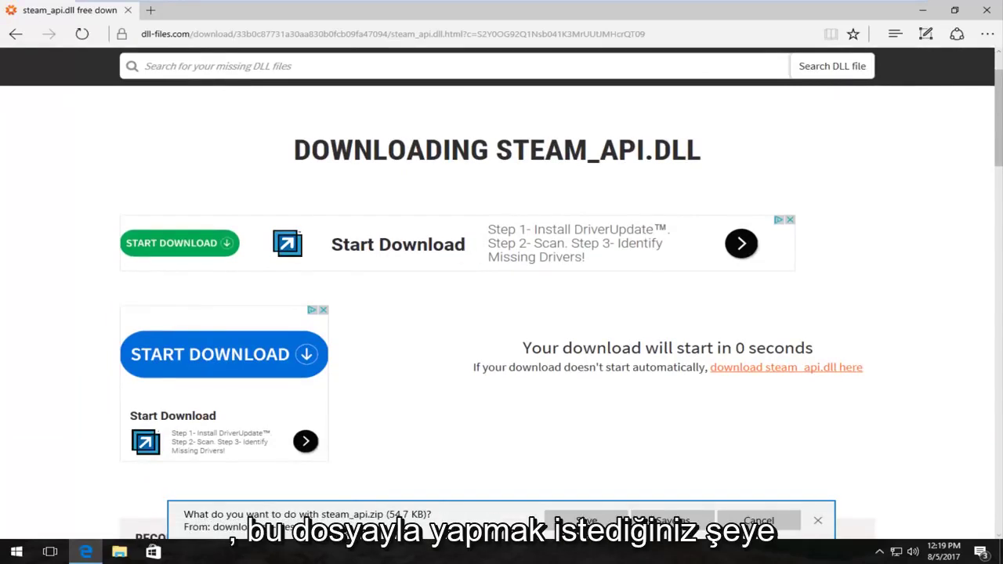
left_click(586, 520)
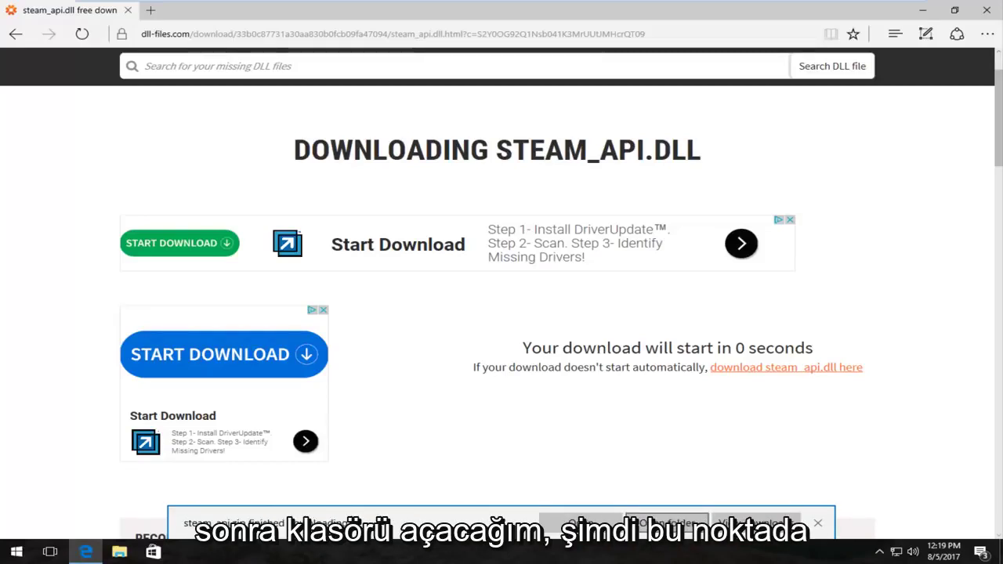
left_click(667, 523)
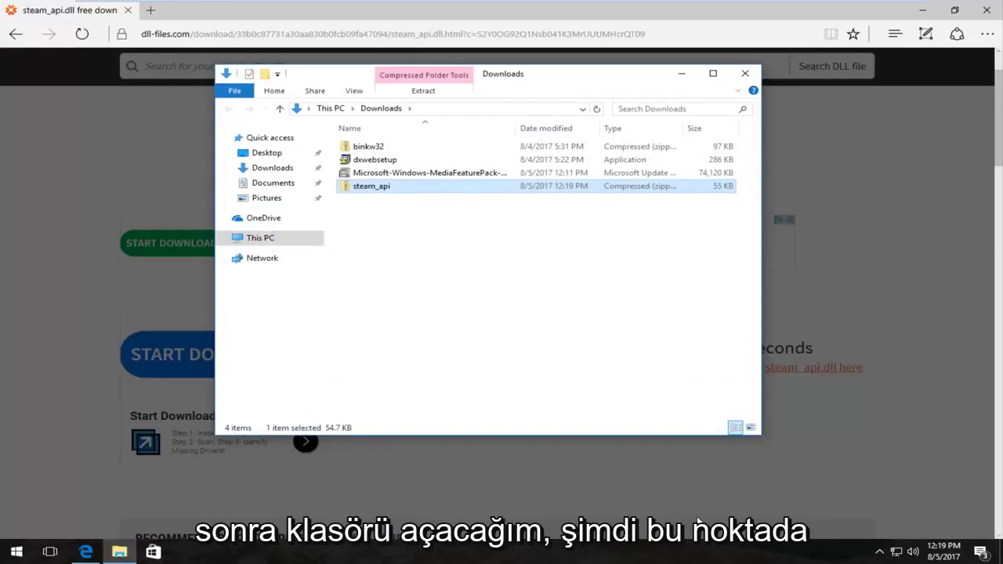
Delete binkw32, dxwebsetup and the MediaFeaturePack update from the Downloads folder, and open the steam_api archive
left_click(925, 11)
left_click(925, 11)
left_click_drag(329, 142, 348, 176)
key("Delete")
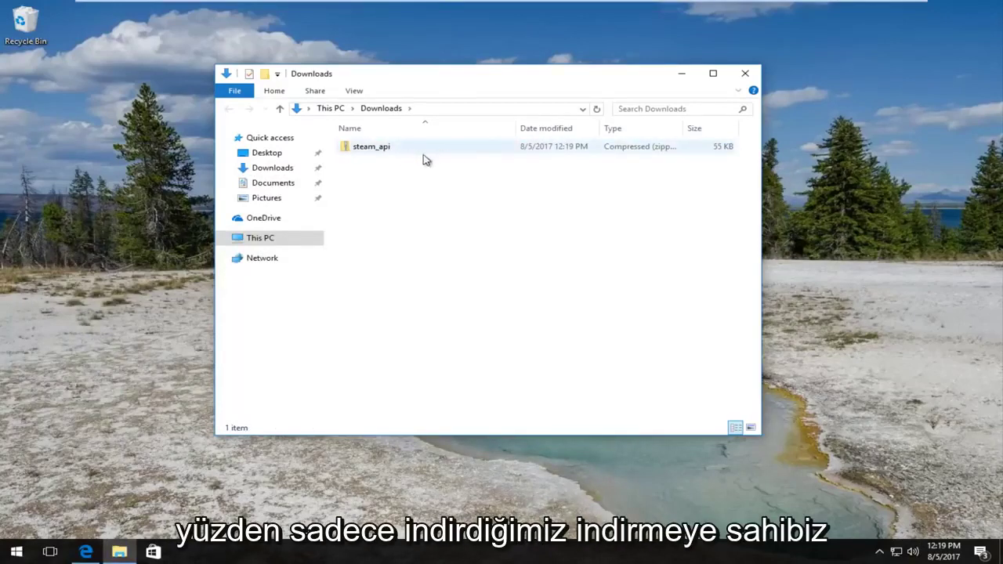
double_click(369, 149)
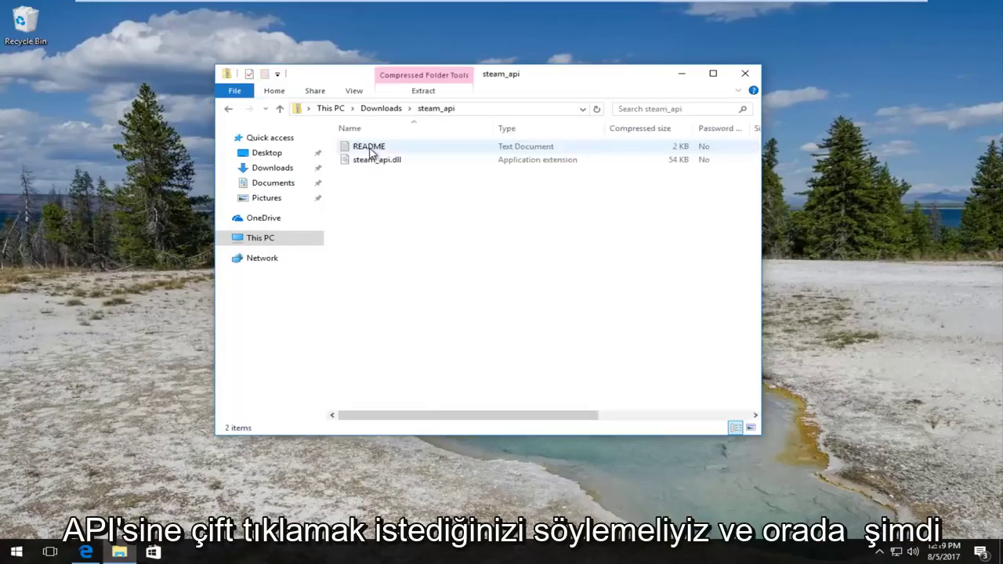
Search Windows for "file explorer" and open a second File Explorer window
left_click(9, 556)
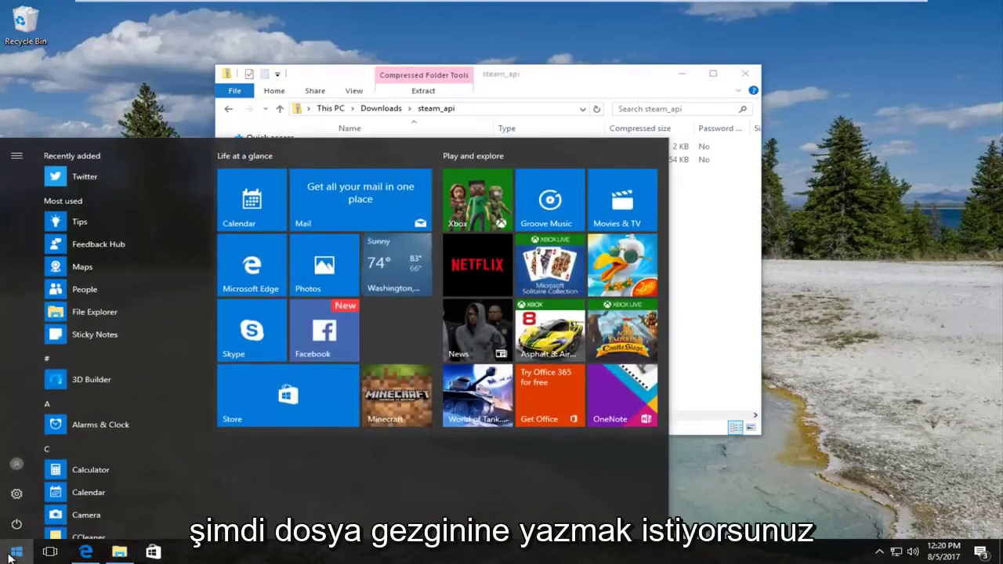
type("file explor")
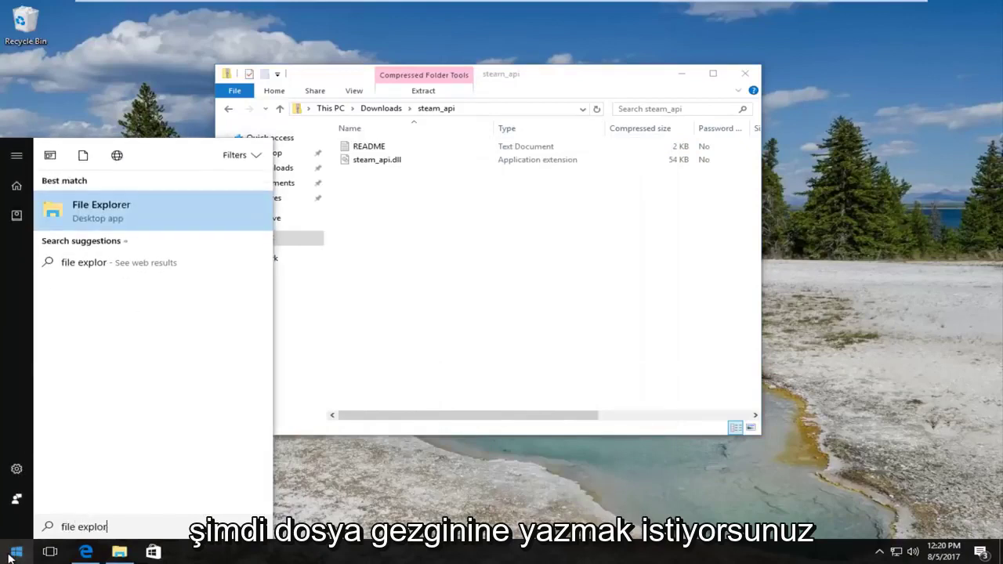
type("er")
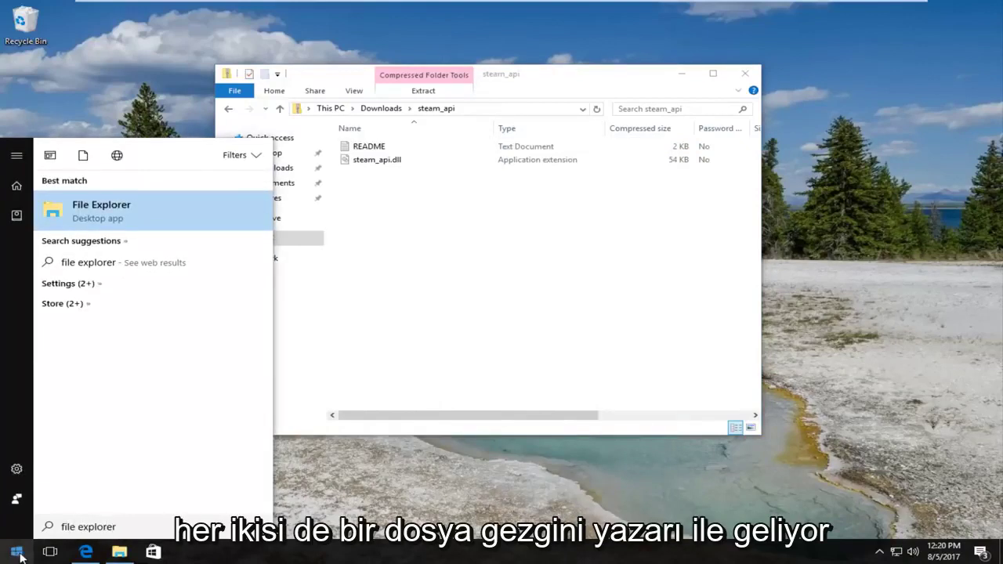
left_click(130, 213)
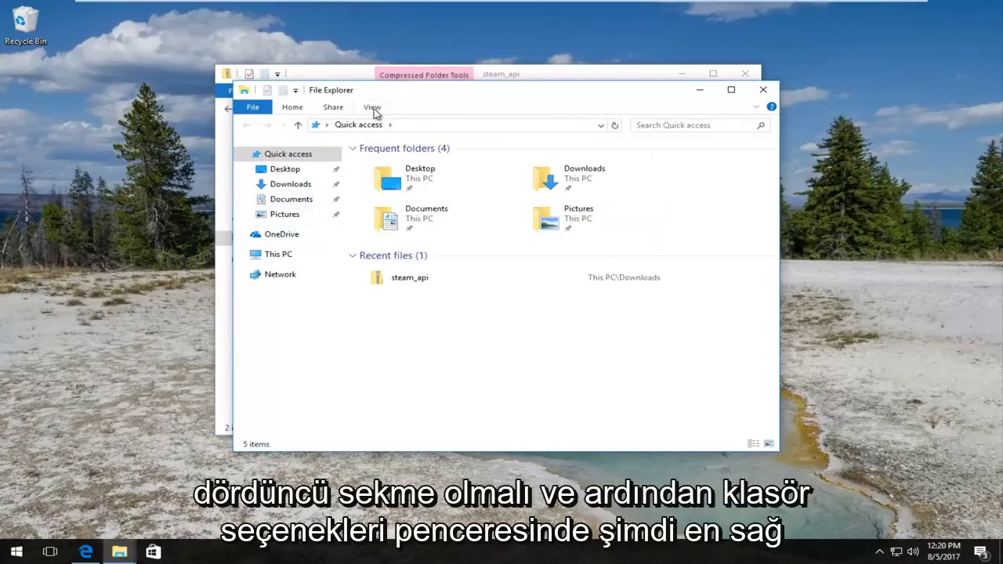
Set Folder Options to show hidden files, folders, and drives, and apply the setting
left_click(373, 108)
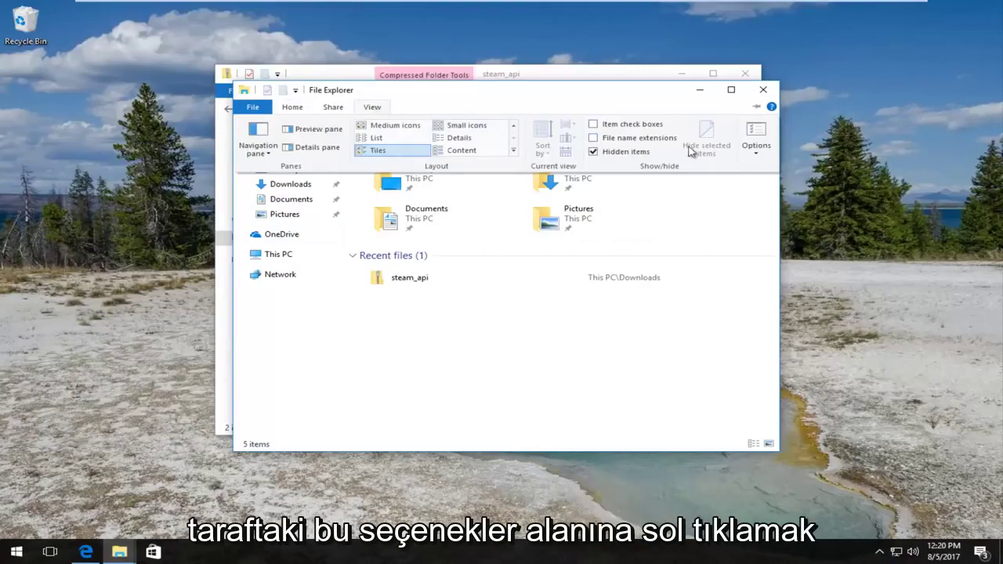
left_click(756, 141)
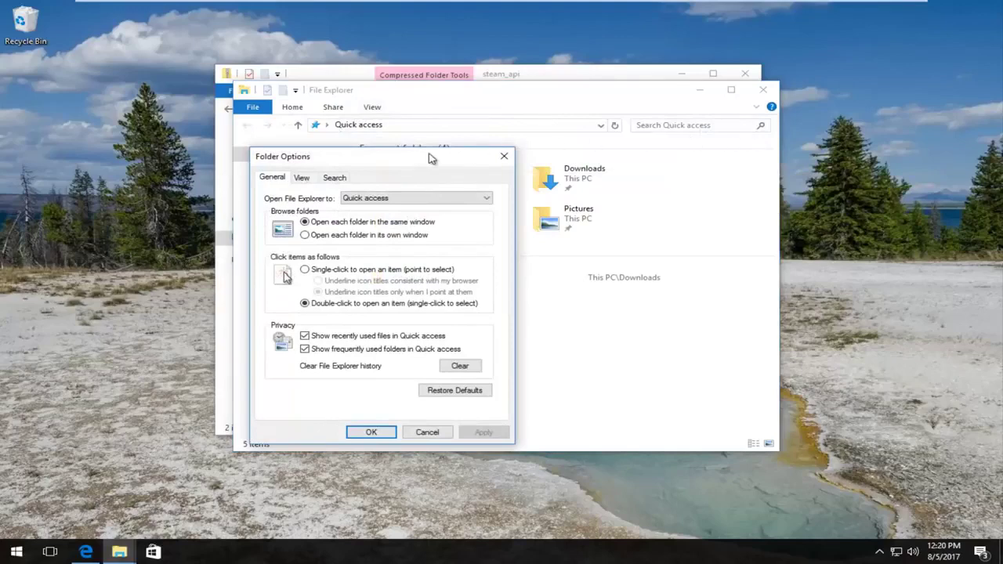
left_click_drag(430, 159, 466, 106)
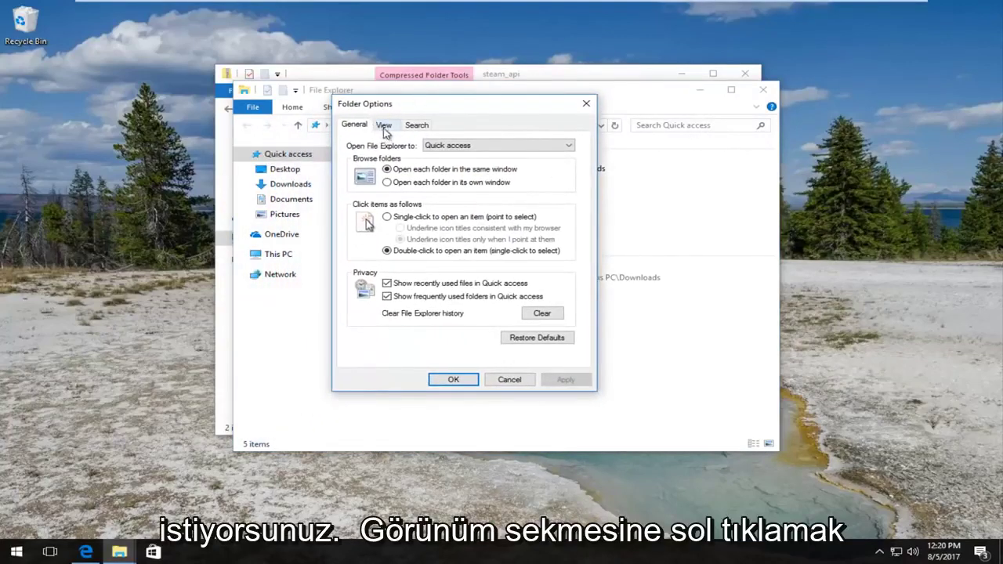
left_click(385, 127)
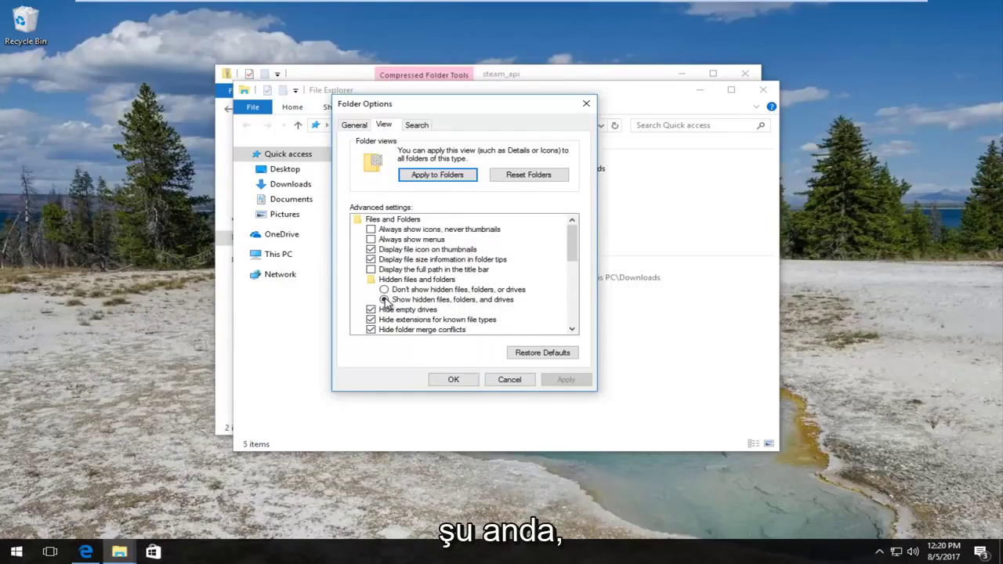
left_click(384, 289)
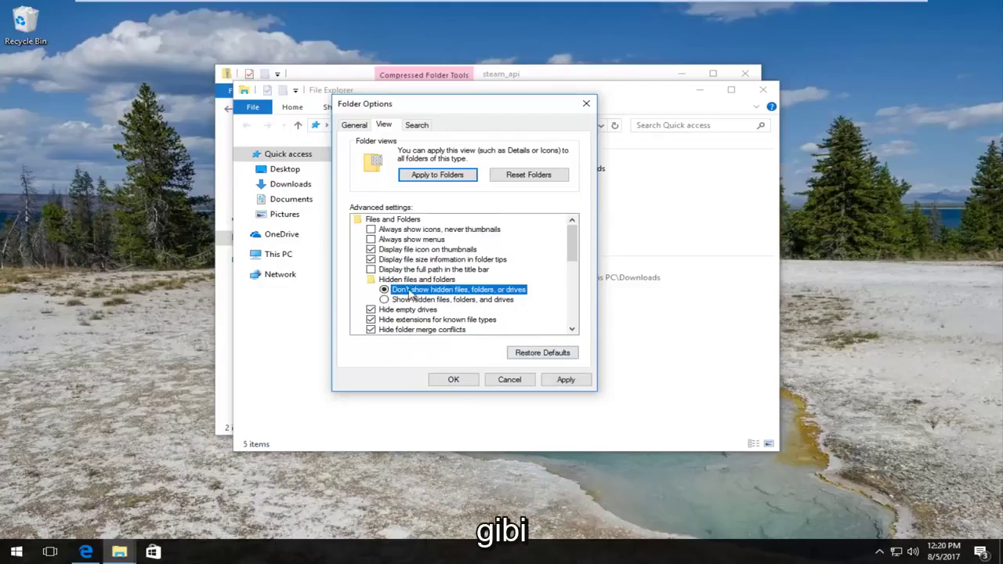
left_click(384, 300)
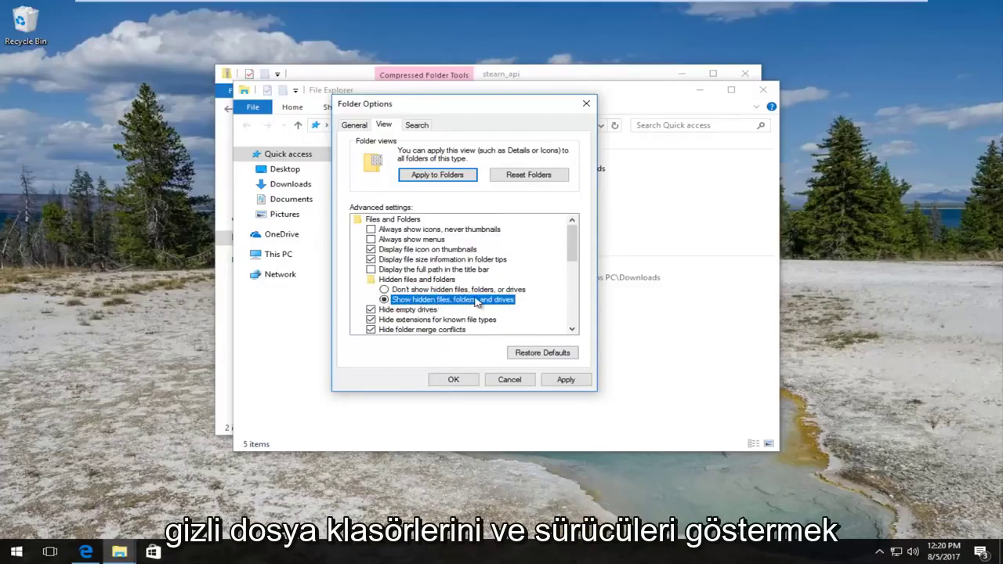
left_click(565, 380)
left_click(449, 381)
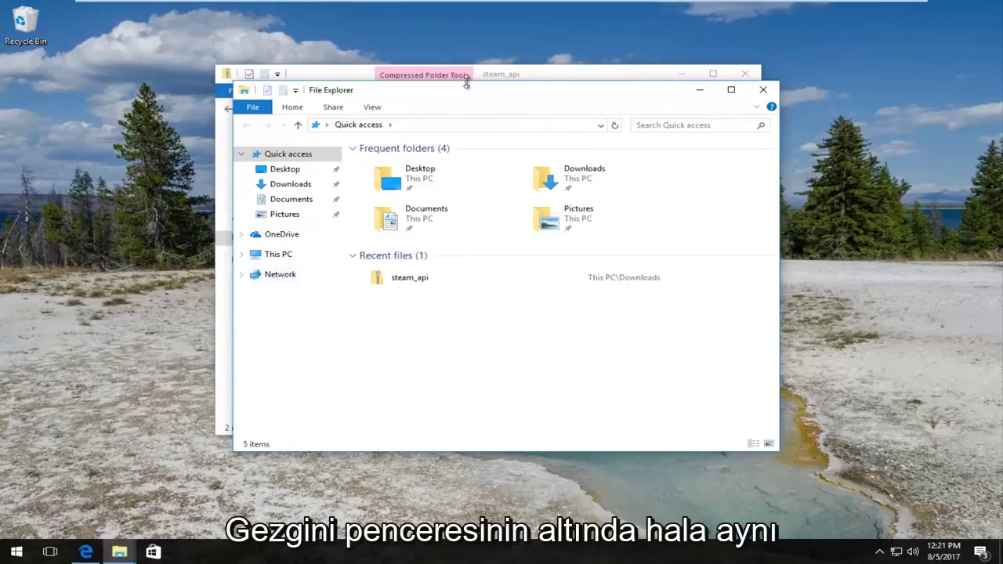
Rearrange the two File Explorer windows so that the steam_api archive's file names stay visible beside the new window
left_click_drag(460, 91, 470, 175)
left_click_drag(492, 88, 340, 82)
left_click_drag(625, 188, 627, 73)
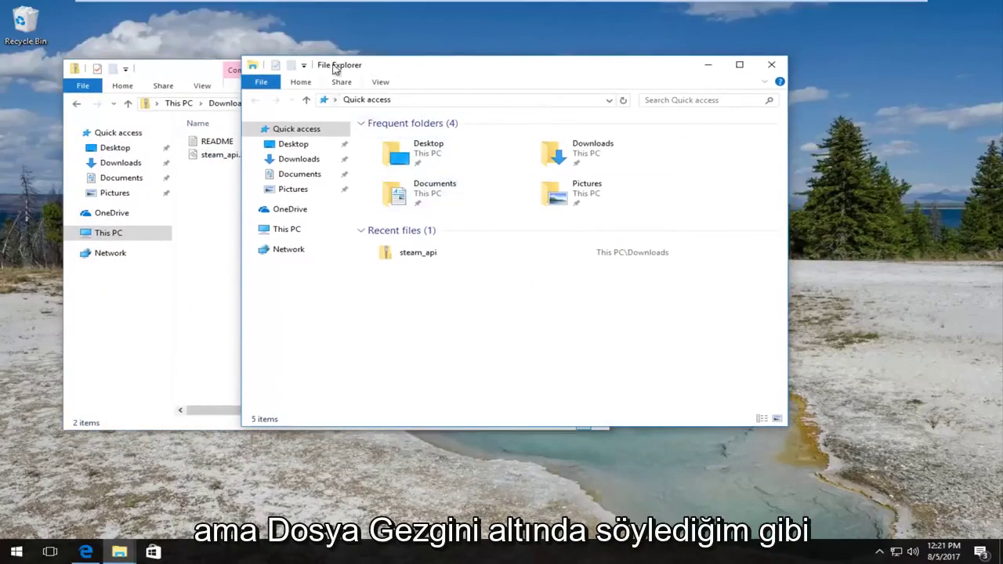
Open the System32 folder inside the Windows folder on Local Disk (C:) in the second File Explorer window
left_click(286, 232)
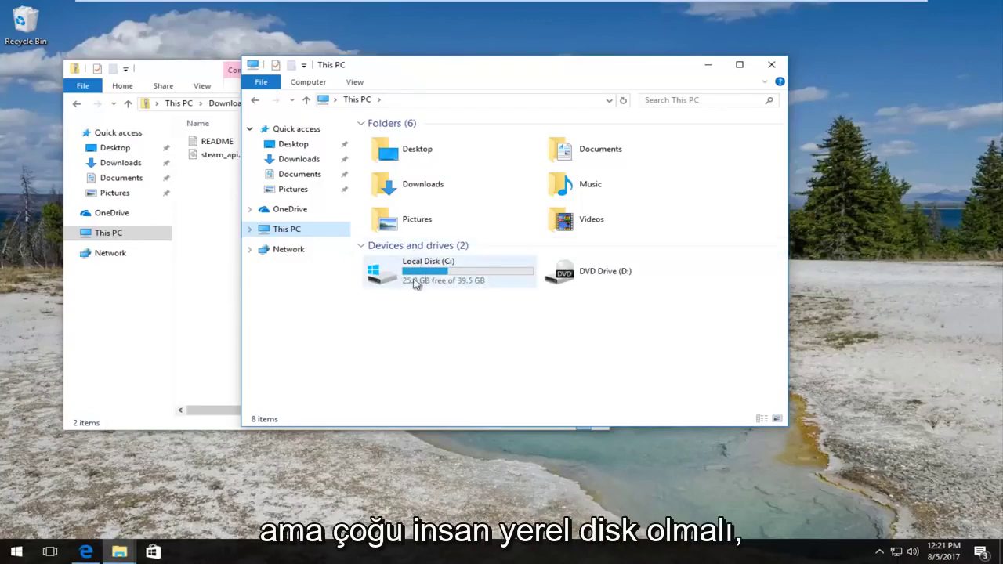
mouse_move(427, 280)
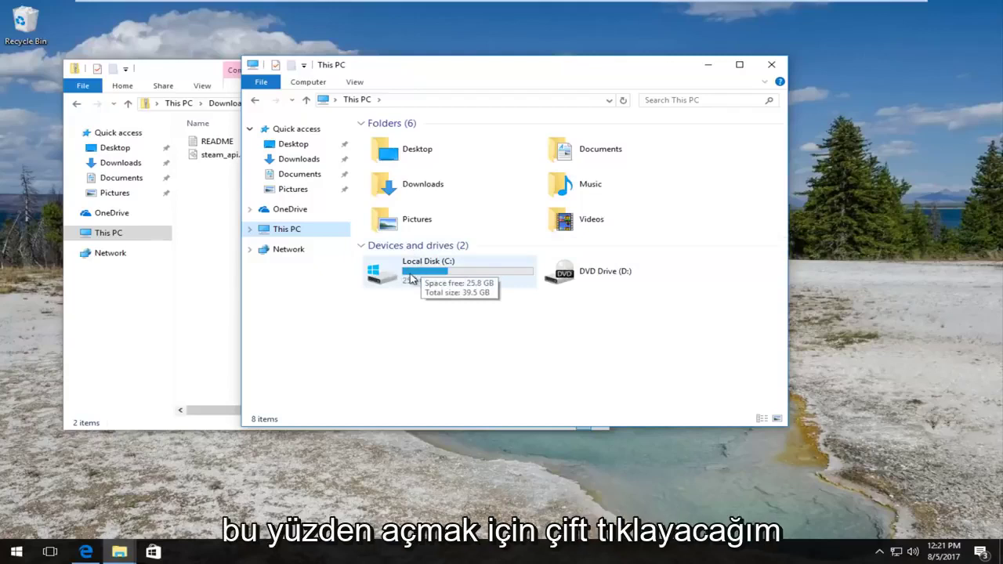
double_click(410, 280)
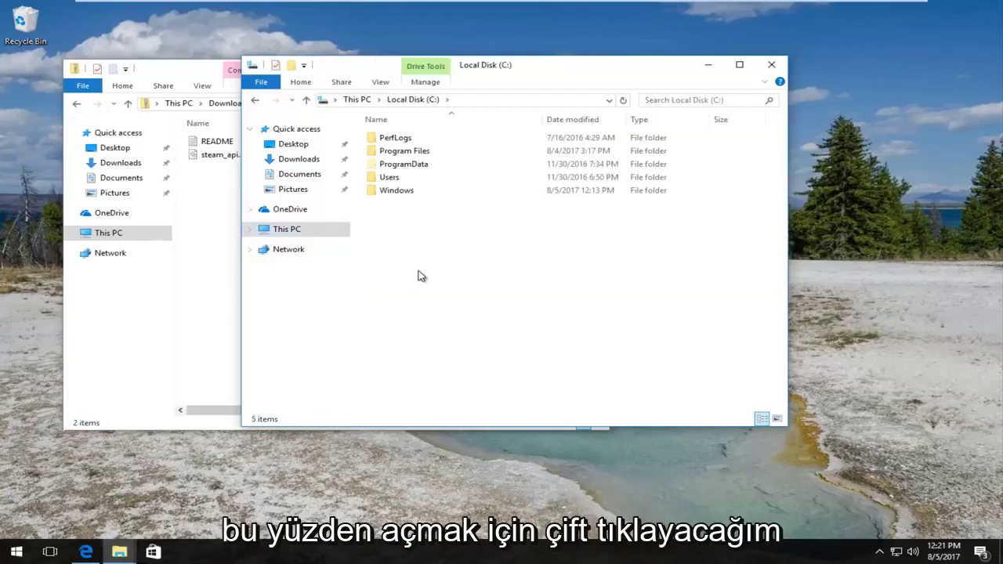
double_click(396, 192)
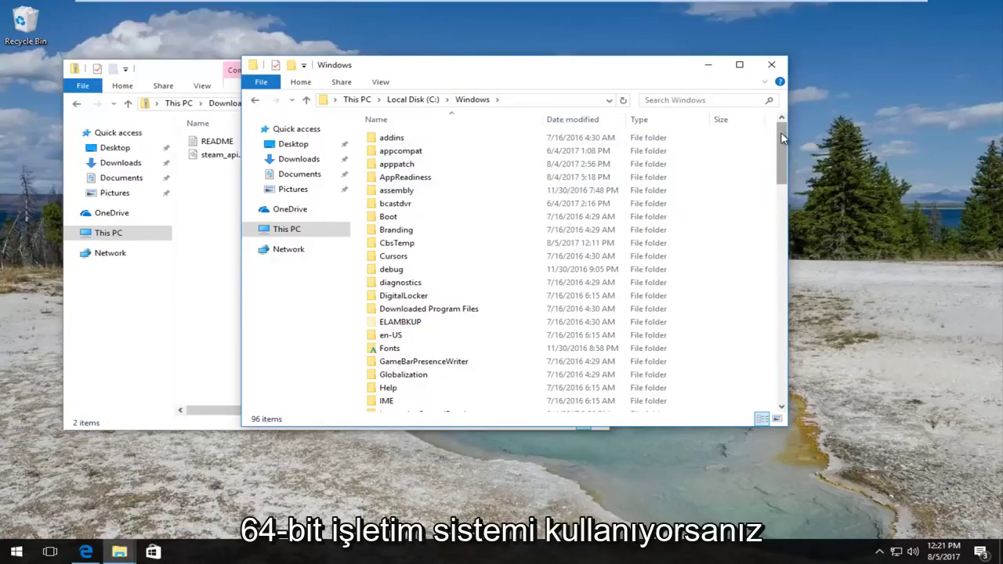
left_click_drag(780, 139, 779, 260)
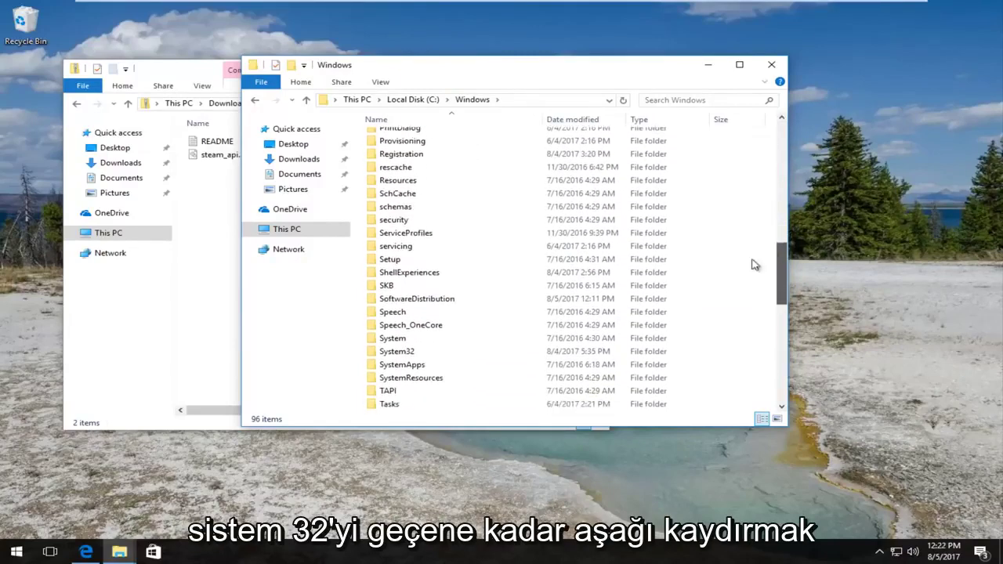
left_click(395, 353)
double_click(392, 353)
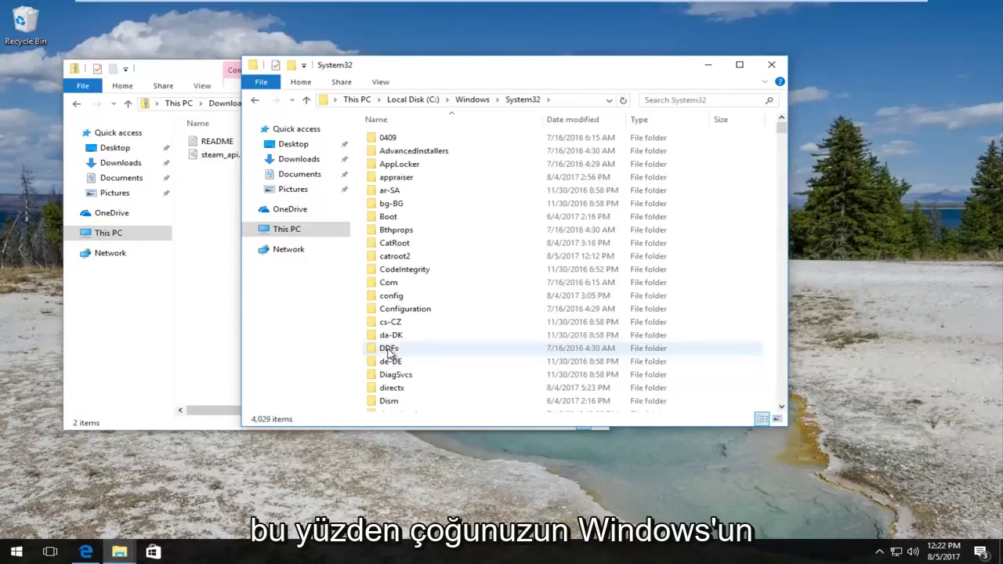
Arrange the System32 and steam_api windows side by side so the contents of both folders are accessible
left_click_drag(428, 65, 646, 69)
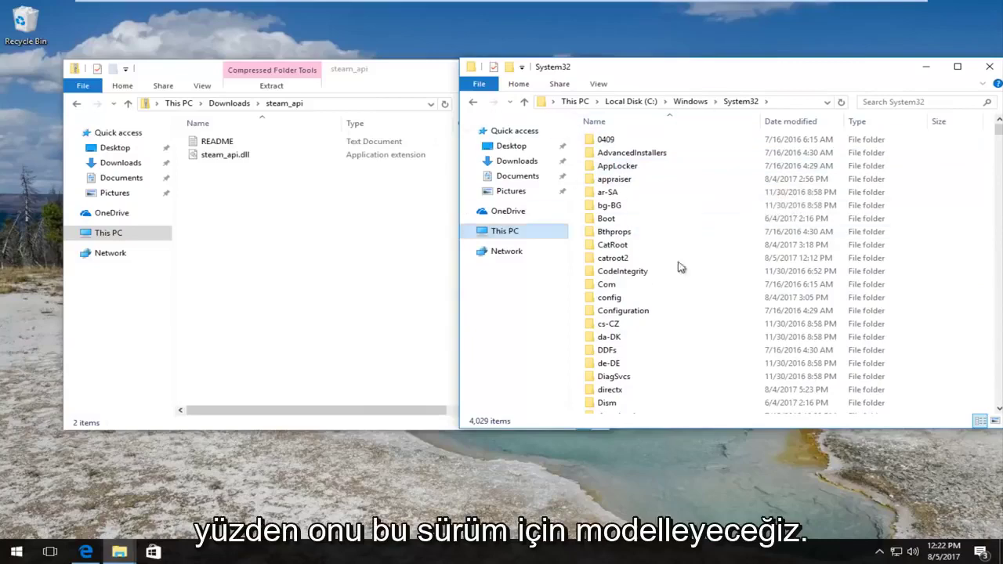
left_click_drag(365, 69, 277, 69)
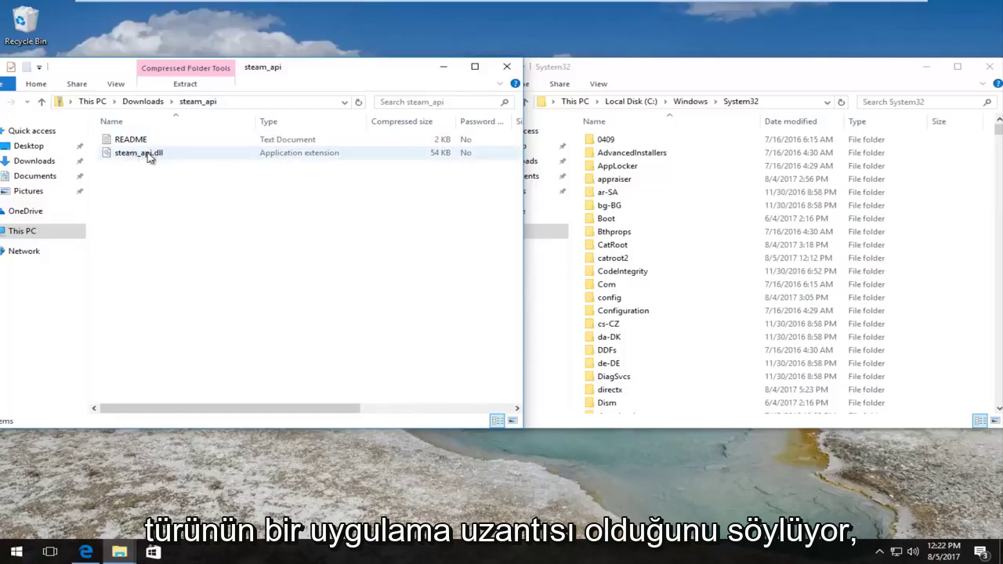
left_click(655, 84)
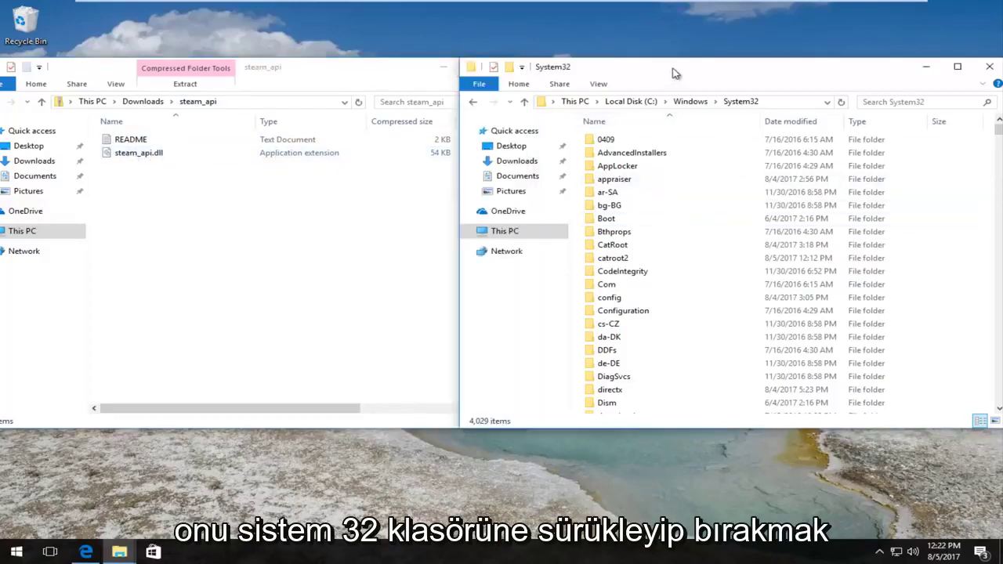
Copy steam_api.dll from the steam_api archive into the System32 folder, granting administrator permission for the copy
left_click_drag(135, 153, 898, 119)
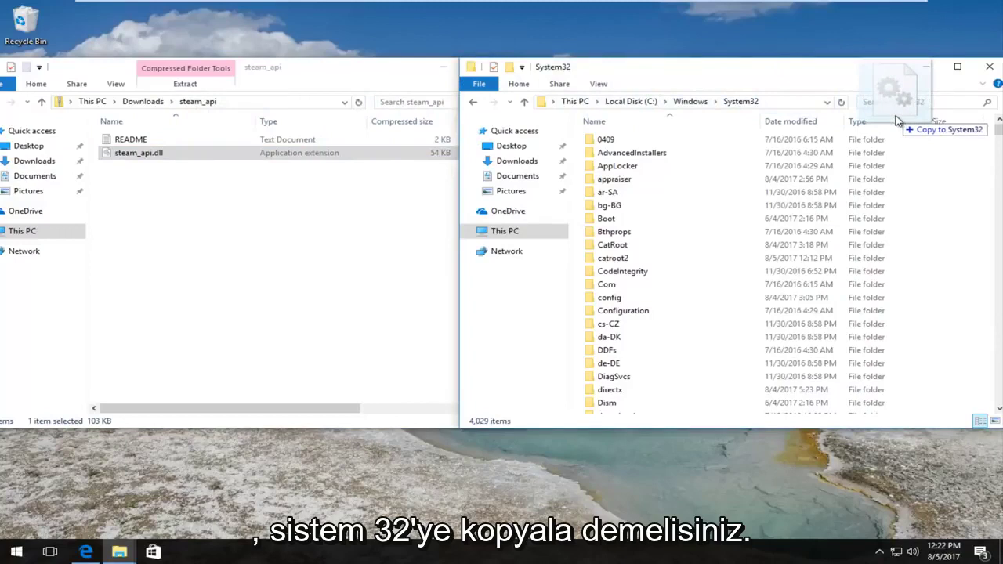
left_click_drag(898, 119, 915, 130)
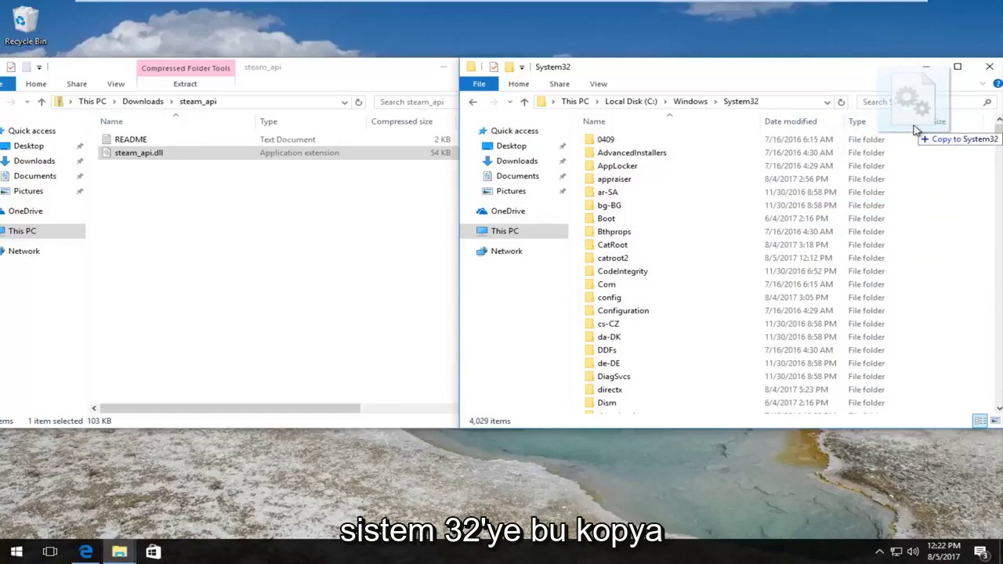
left_click_drag(915, 130, 917, 130)
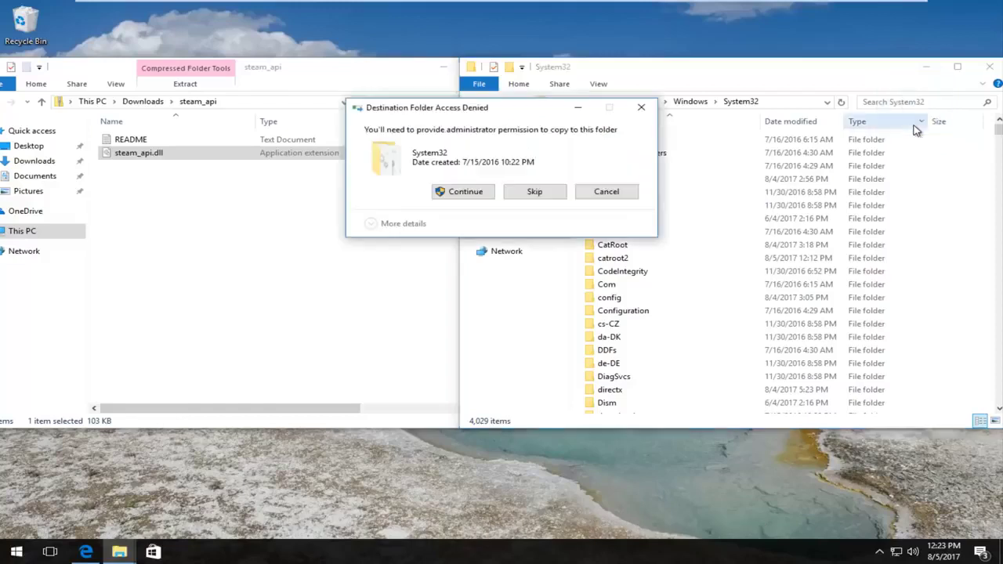
left_click(462, 191)
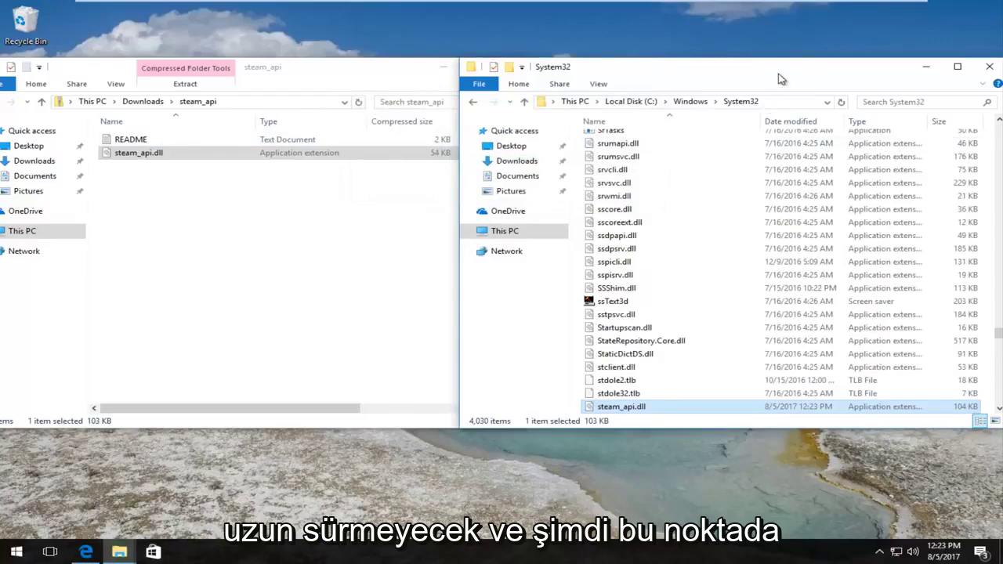
Close both the System32 and the steam_api File Explorer windows
left_click_drag(828, 79, 778, 79)
left_click(939, 66)
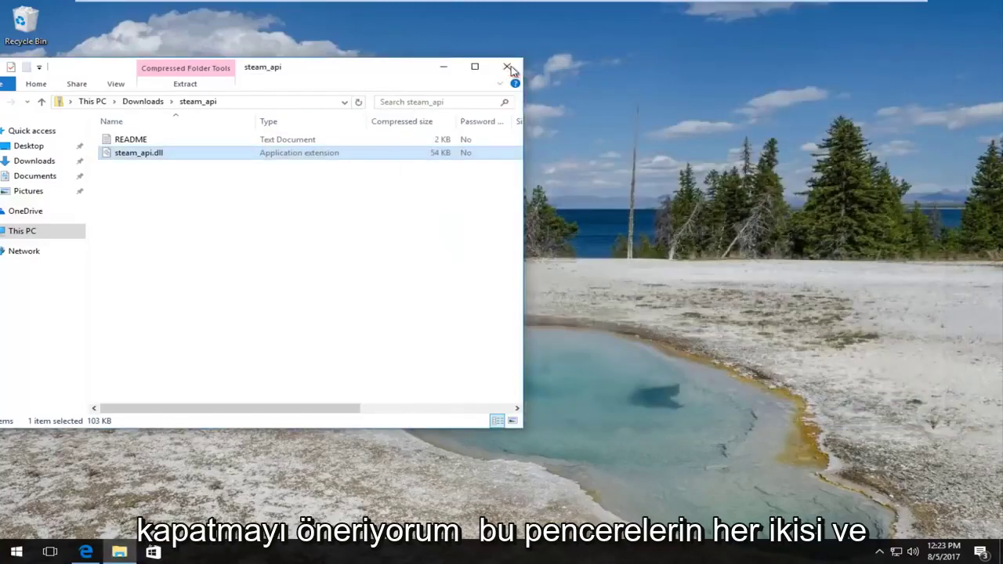
left_click(507, 67)
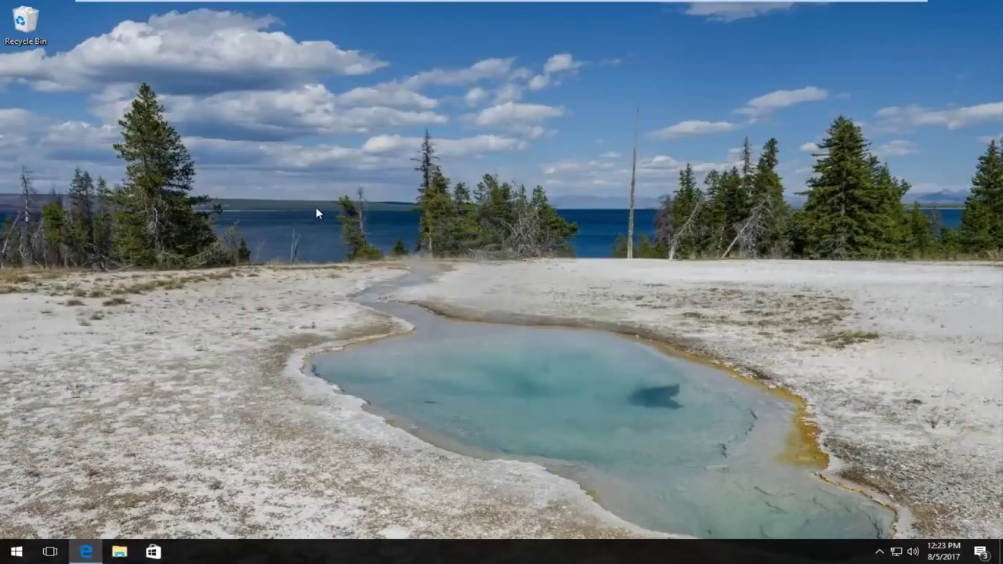